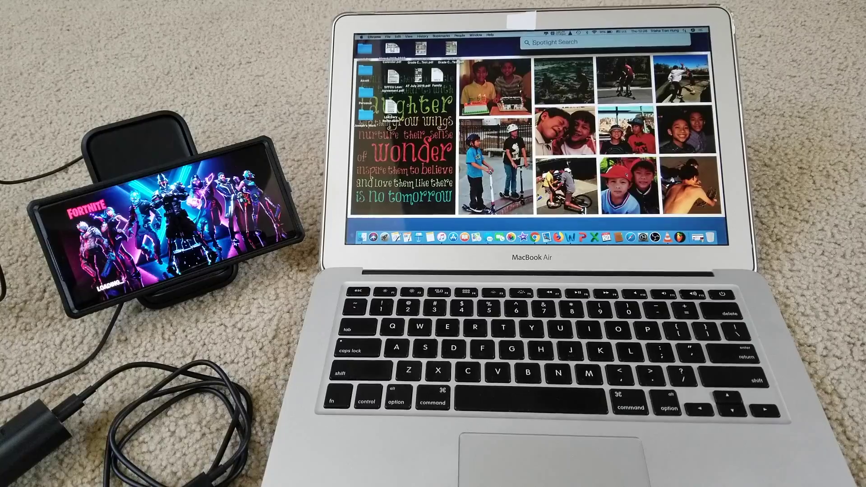
Launch Android File Transfer from Spotlight; it reports no Android device found
{"action": "key", "text": "super+space"}
{"action": "type", "text": "aridroid"}
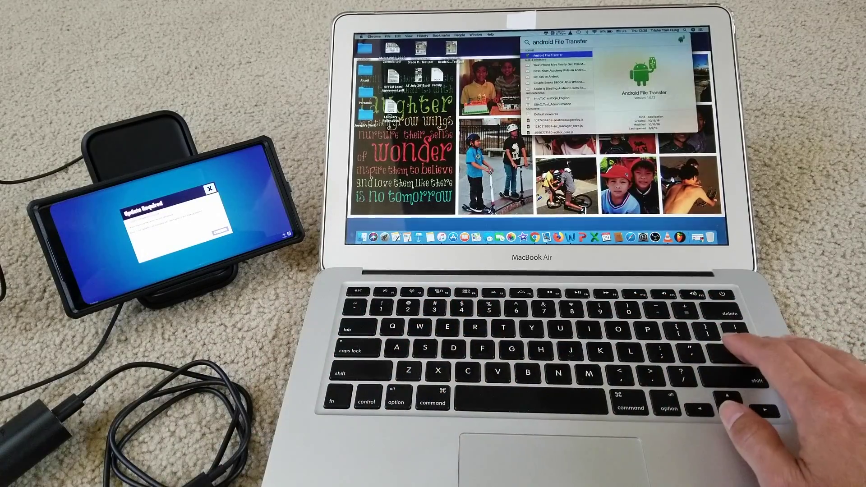
{"action": "key", "text": "Return"}
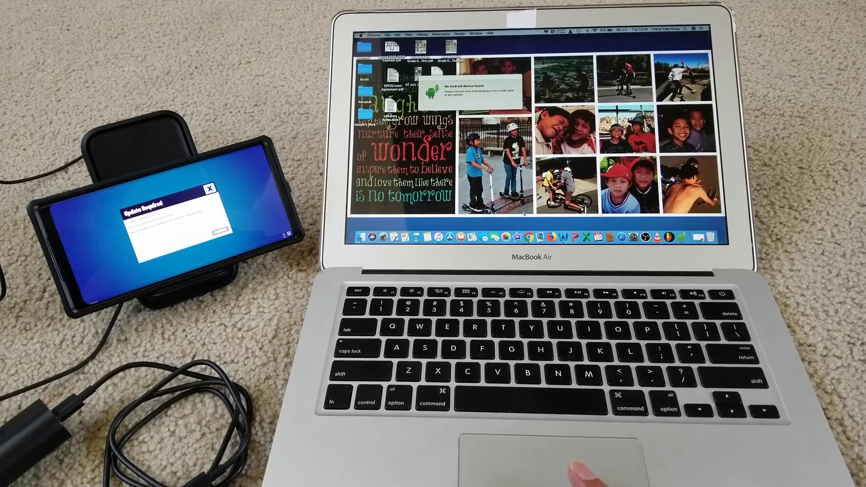
Search Google for 'android file transfer' in Chrome and open the official android.com download page
{"action": "left_click", "coordinate": [529, 236]}
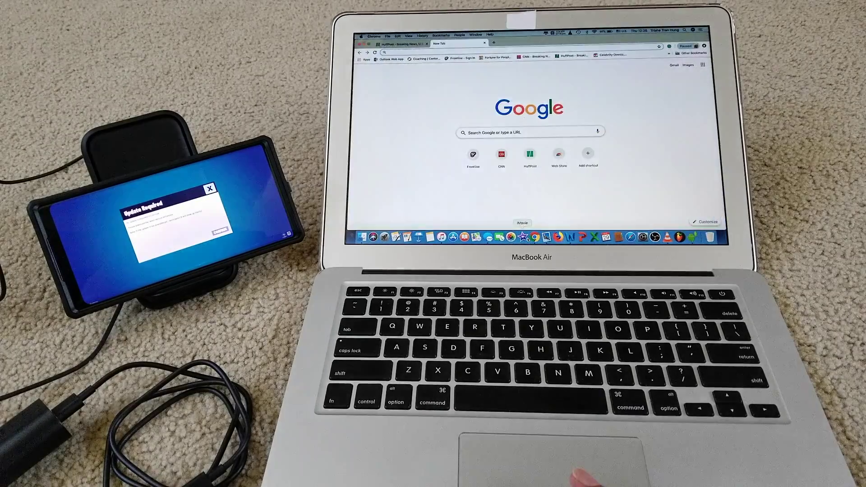
{"action": "left_click", "coordinate": [489, 133]}
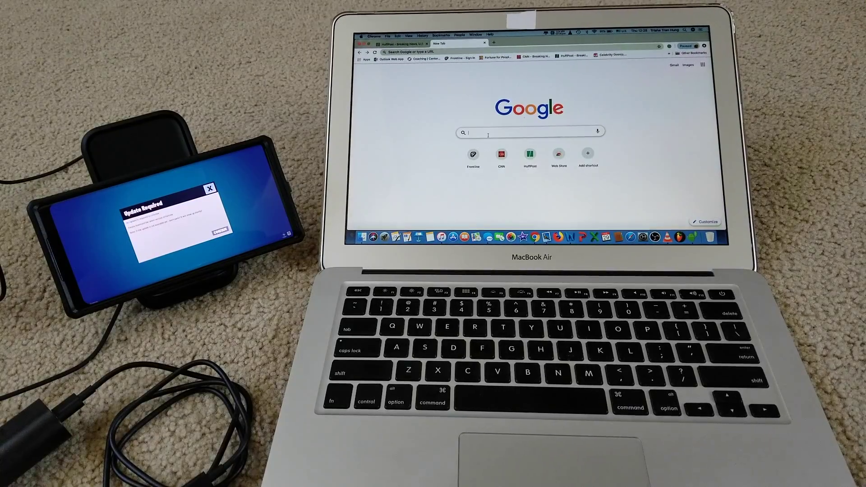
{"action": "type", "text": "and"}
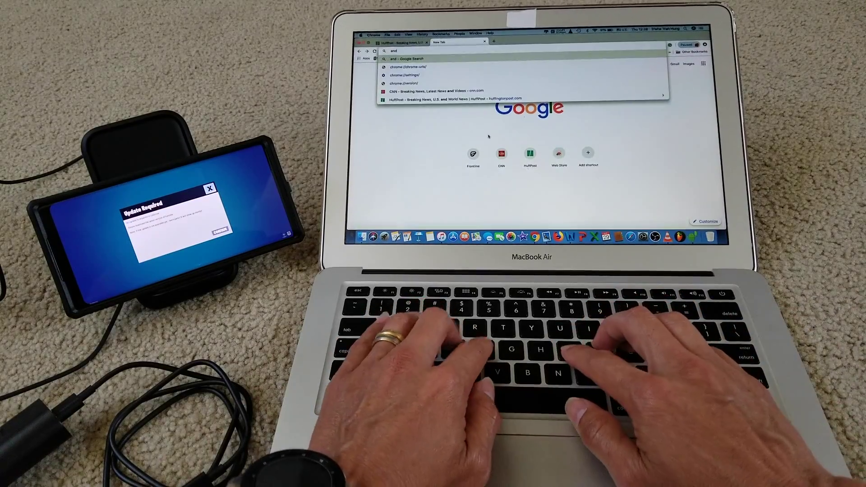
{"action": "type", "text": "roid fi"}
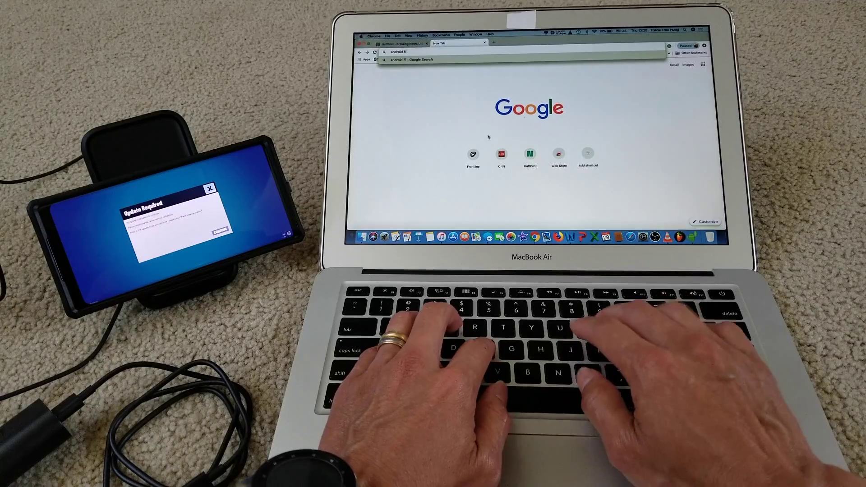
{"action": "type", "text": "le t"}
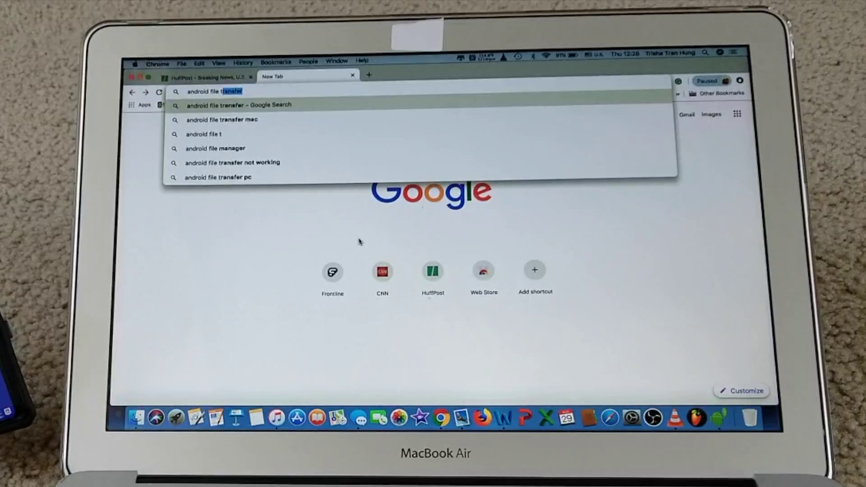
{"action": "key", "text": "Return"}
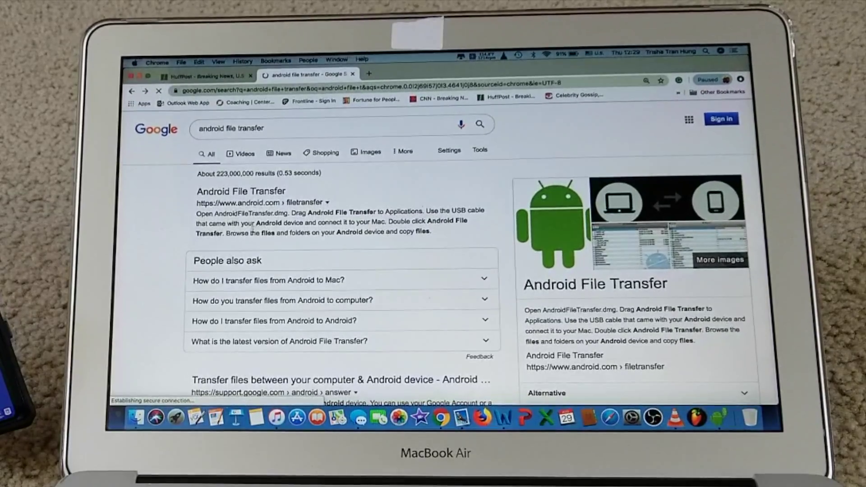
{"action": "left_click", "coordinate": [248, 192]}
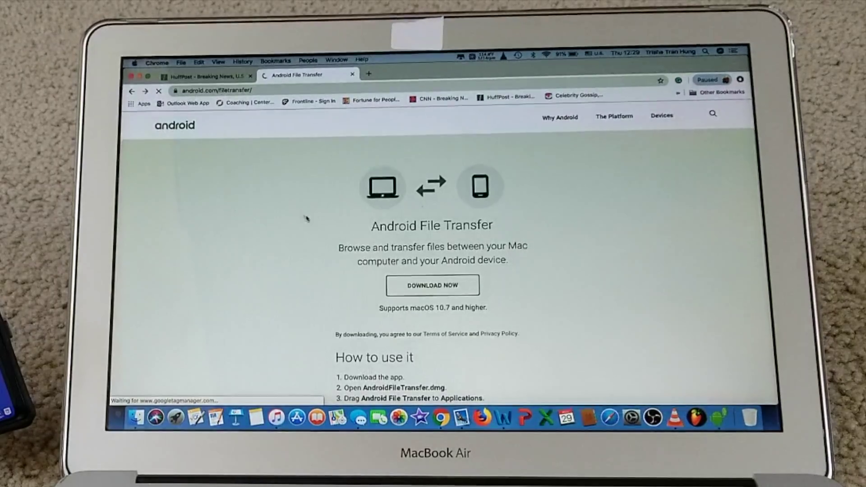
{"action": "scroll", "coordinate": [442, 254], "scroll_direction": "down", "scroll_amount": 2}
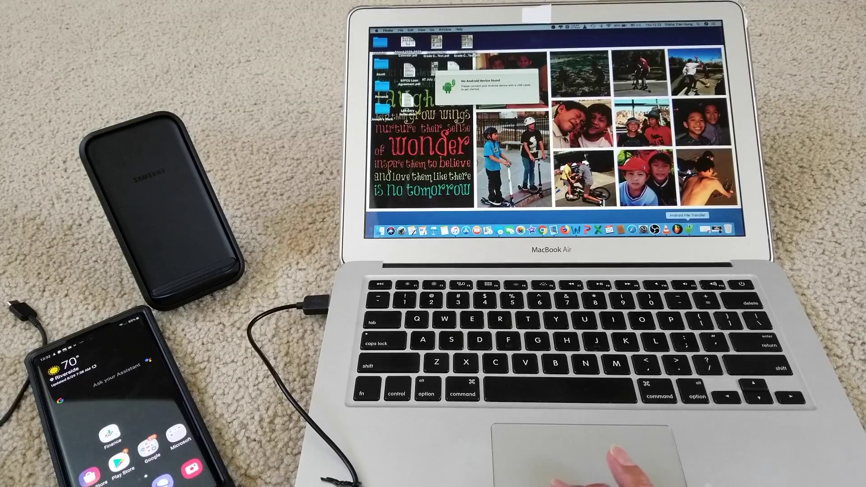
Quit Android File Transfer from the Dock and relaunch it via Spotlight with the phone connected
{"action": "right_click", "coordinate": [688, 229]}
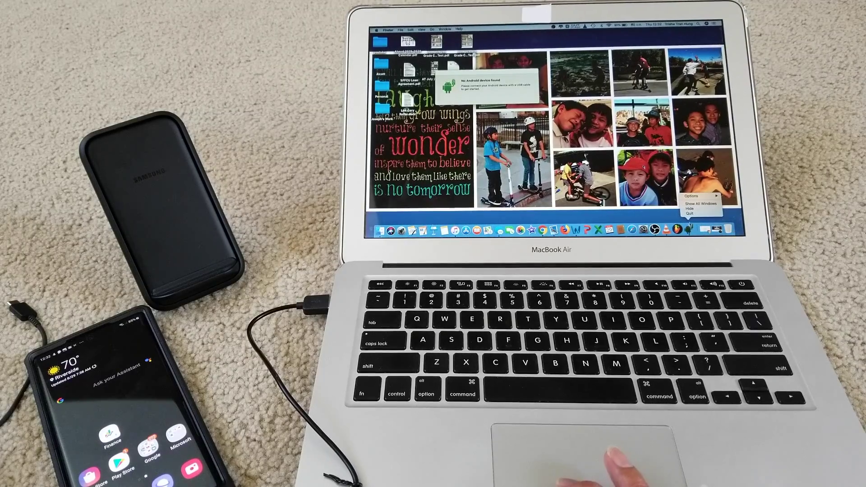
{"action": "left_click", "coordinate": [690, 213]}
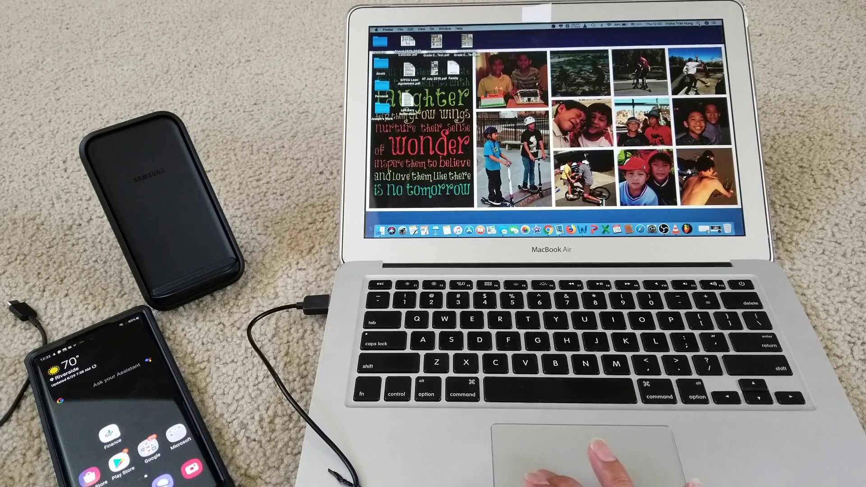
{"action": "key", "text": "super+space"}
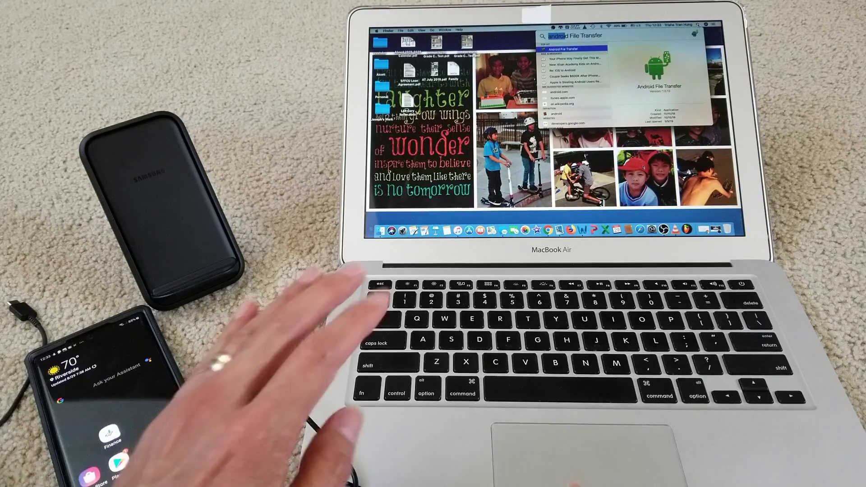
{"action": "key", "text": "Return"}
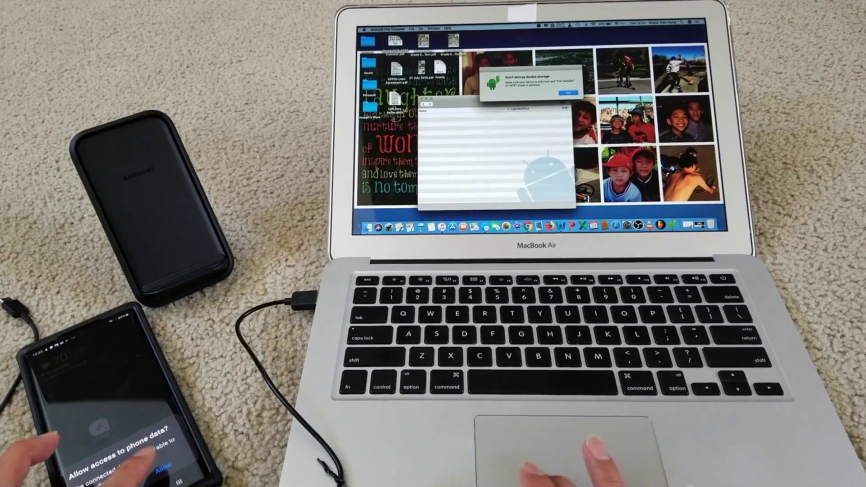
Dismiss the storage-access warning and maximise the SM-N975U1 window listing 17 folders and files
{"action": "left_click", "coordinate": [567, 94]}
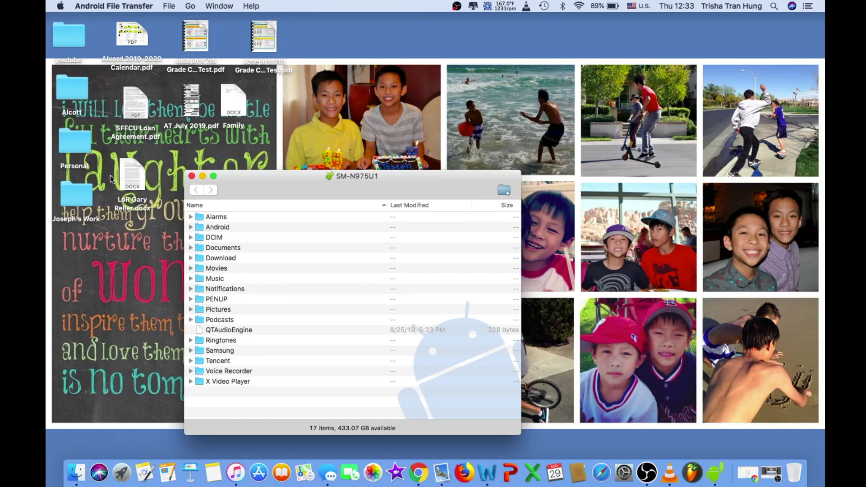
{"action": "left_click", "coordinate": [213, 177]}
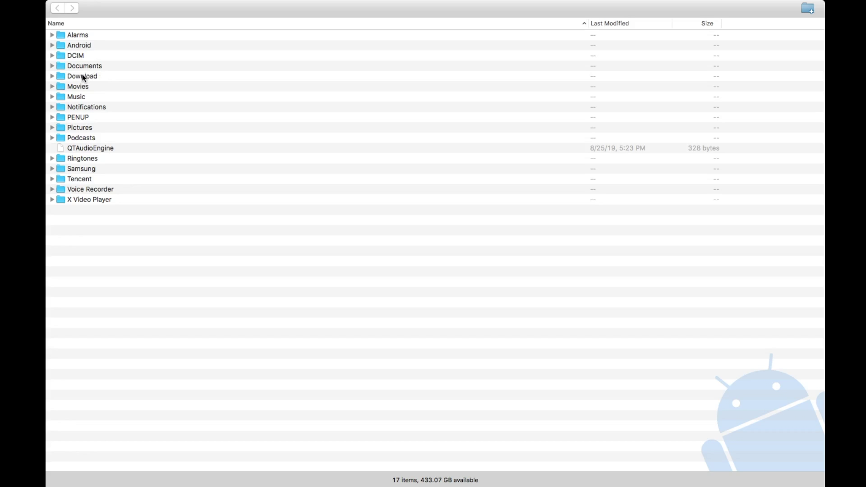
{"action": "double_click", "coordinate": [85, 78]}
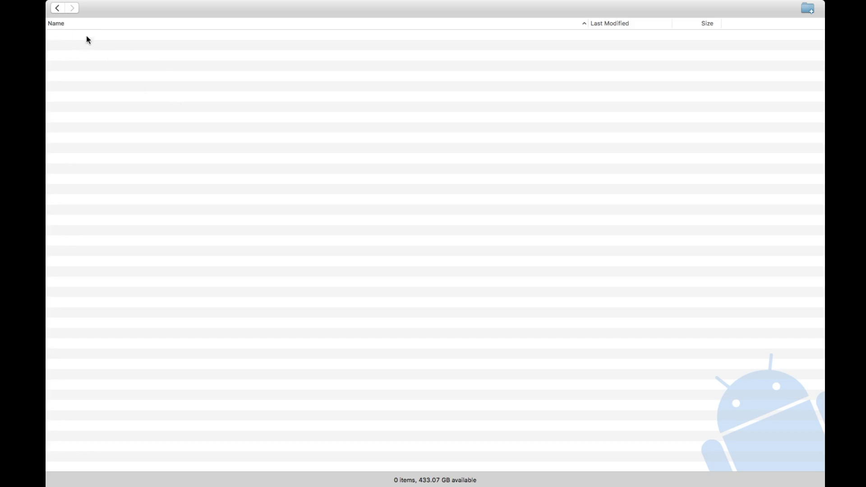
{"action": "left_click", "coordinate": [58, 8]}
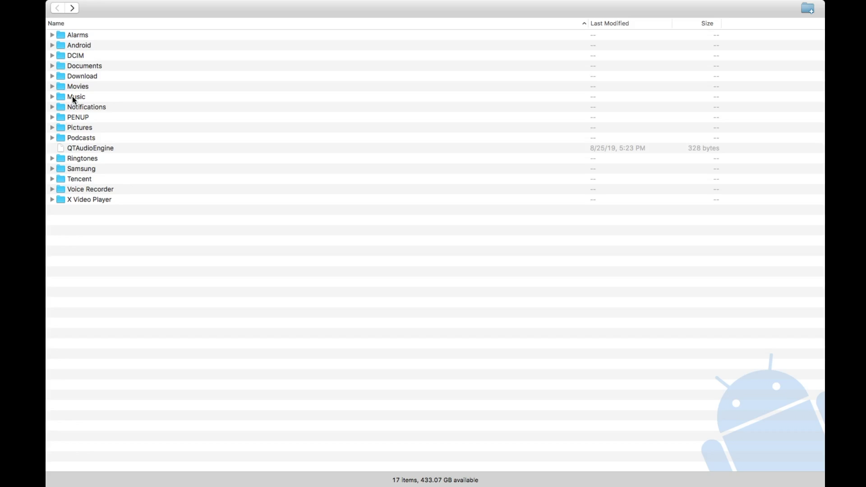
Open the Music folder holding a single m4a recording, then go back to the top level
{"action": "double_click", "coordinate": [73, 99]}
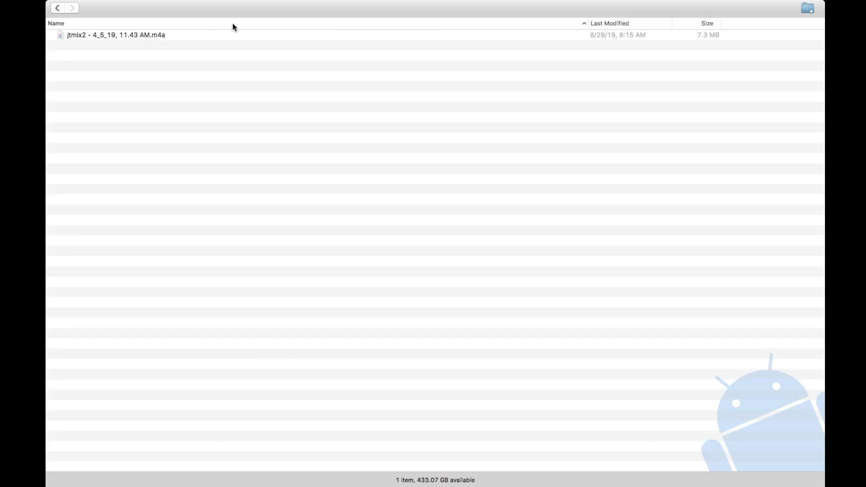
{"action": "left_click", "coordinate": [56, 8]}
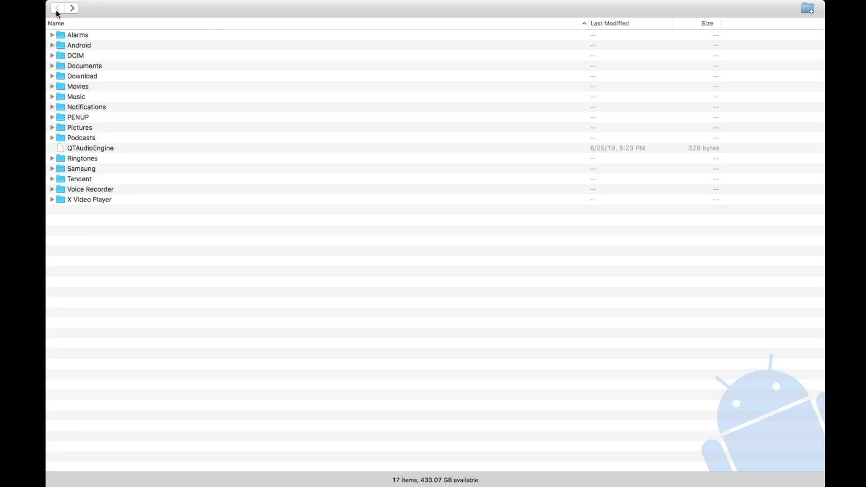
Check that the Notifications and Pictures folders are both empty, returning to the top level each time
{"action": "double_click", "coordinate": [86, 106]}
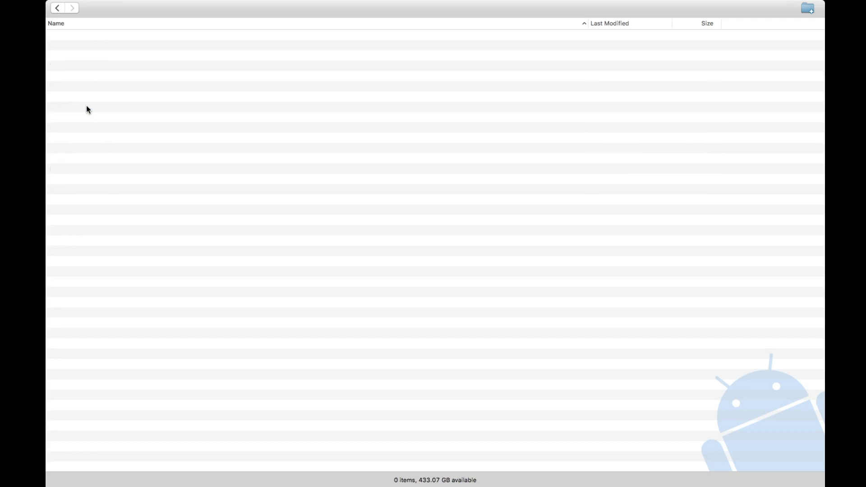
{"action": "left_click", "coordinate": [57, 8]}
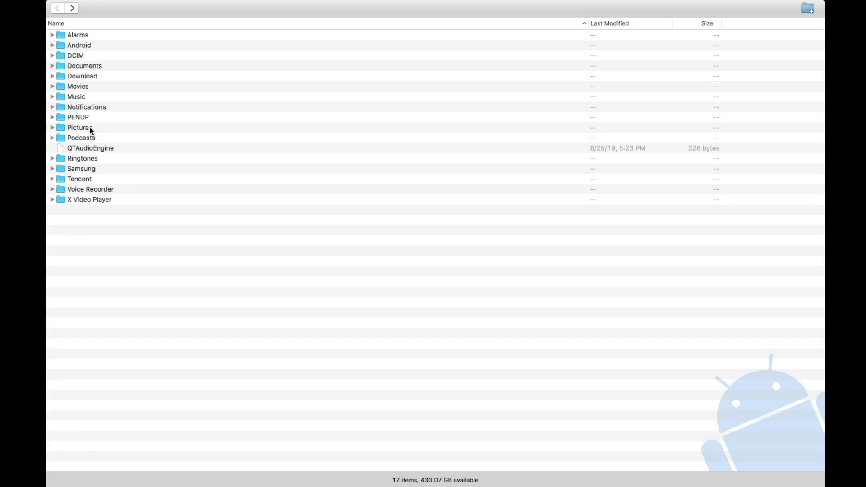
{"action": "double_click", "coordinate": [79, 127]}
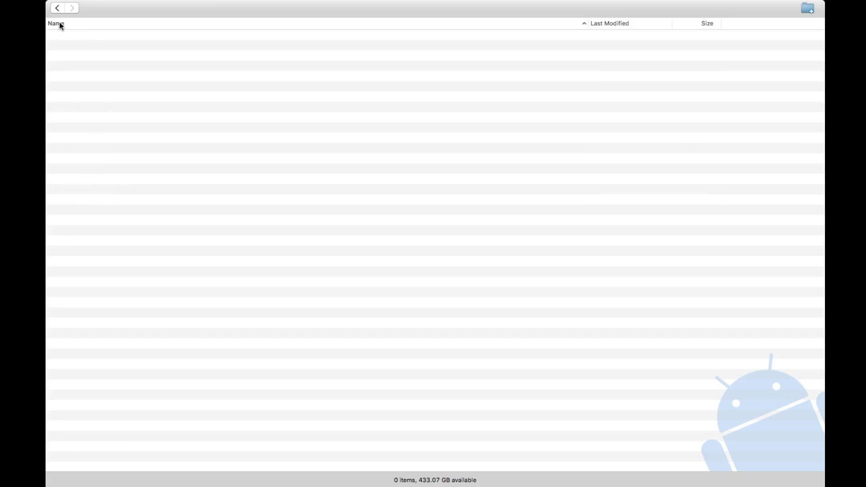
{"action": "left_click", "coordinate": [58, 9]}
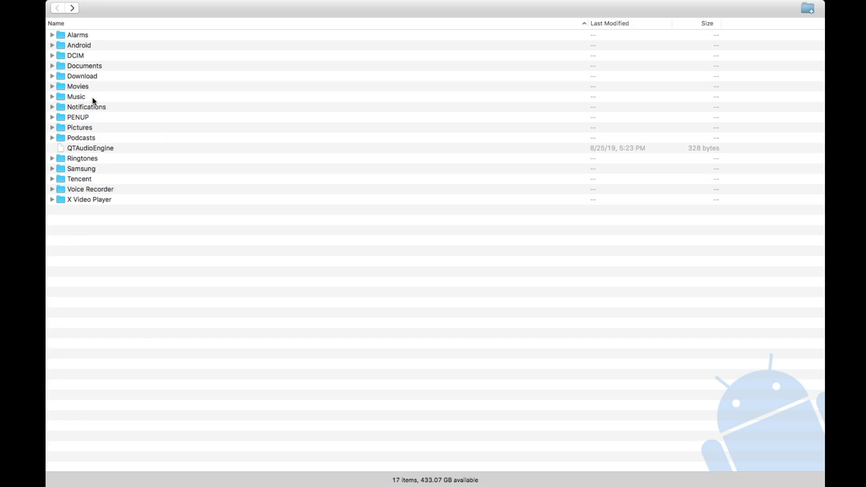
Open DCIM with its seven subfolders, then its Camera folder of 39 late-August 2019 photos and videos
{"action": "double_click", "coordinate": [74, 58]}
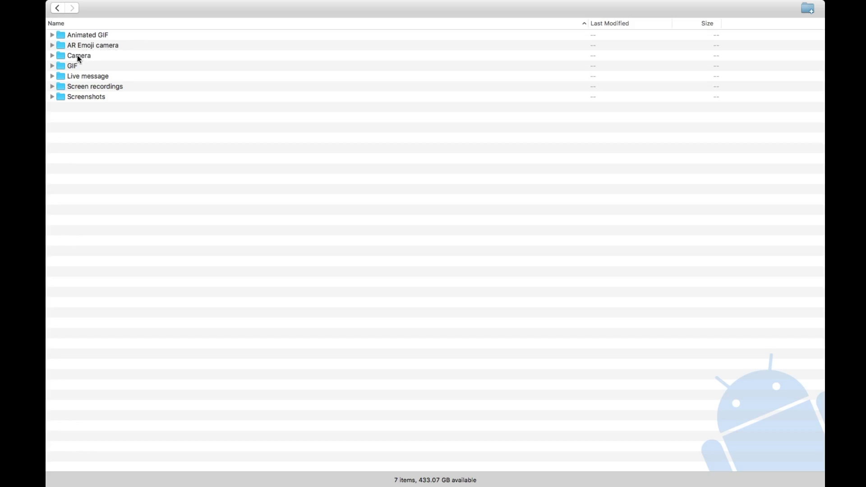
{"action": "double_click", "coordinate": [77, 55]}
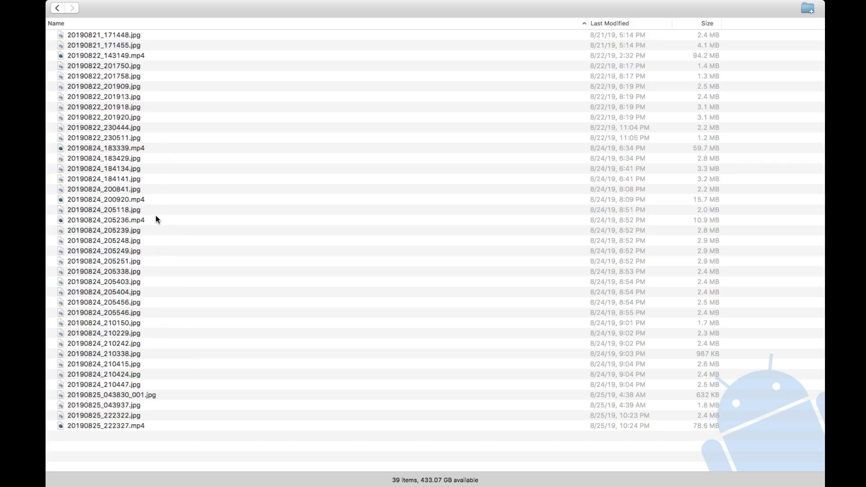
Select the 25 photos from 20190822_201913.jpg through 20190824_210242.jpg and drag the selection around
{"action": "left_click_drag", "start_coordinate": [113, 105], "coordinate": [115, 117]}
{"action": "left_click", "coordinate": [155, 99]}
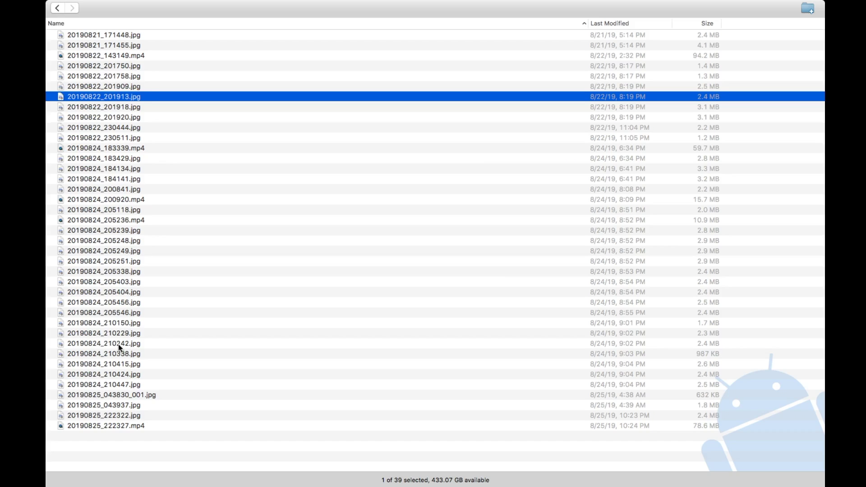
{"action": "left_click", "coordinate": [119, 345], "text": "shift"}
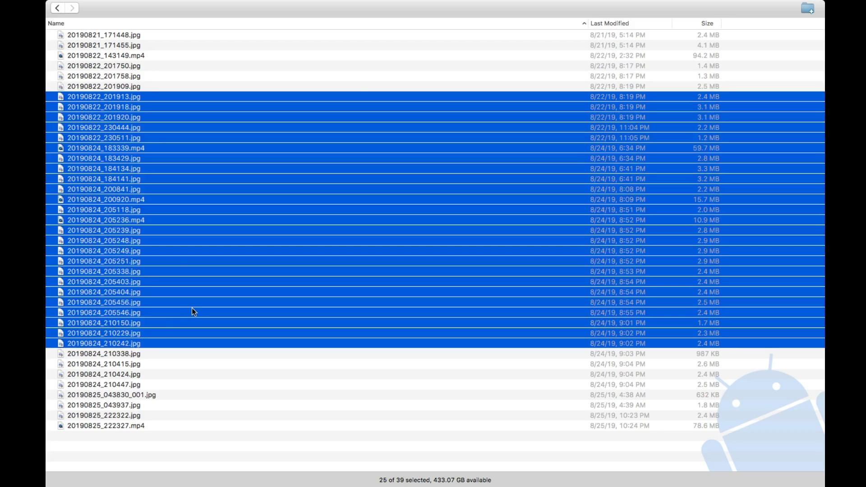
{"action": "mouse_move", "coordinate": [192, 308]}
{"action": "left_mouse_down"}
{"action": "mouse_move", "coordinate": [281, 237]}
{"action": "mouse_move", "coordinate": [188, 296]}
{"action": "left_mouse_up"}
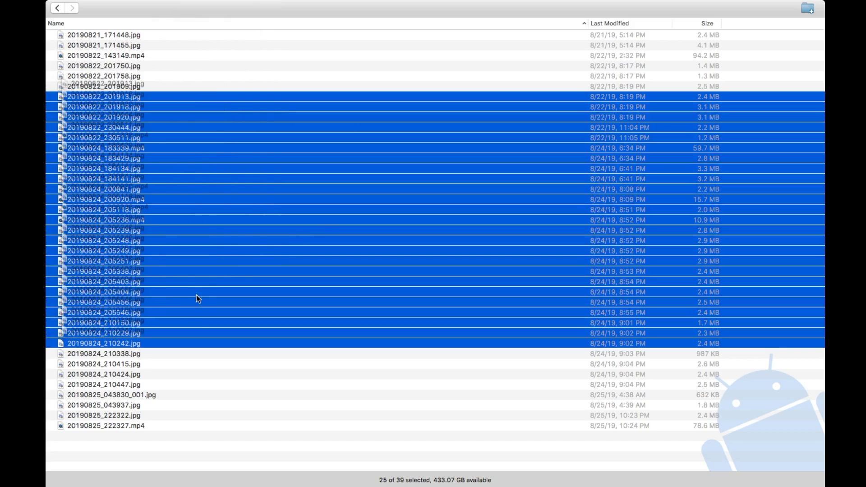
{"action": "mouse_move", "coordinate": [189, 296]}
{"action": "left_mouse_down"}
{"action": "mouse_move", "coordinate": [196, 292]}
{"action": "mouse_move", "coordinate": [169, 291]}
{"action": "mouse_move", "coordinate": [194, 287]}
{"action": "left_mouse_up"}
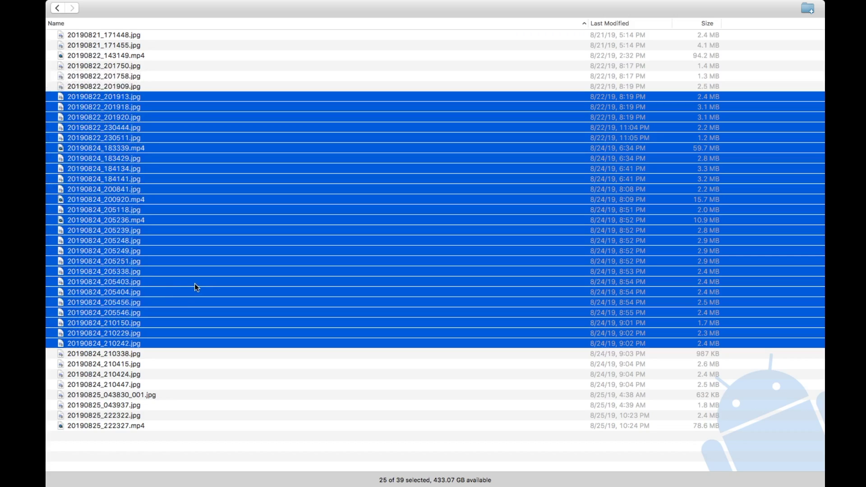
Go back to DCIM, browse the 23 screenshots, return, and open the Screen recordings folder
{"action": "left_click", "coordinate": [57, 8]}
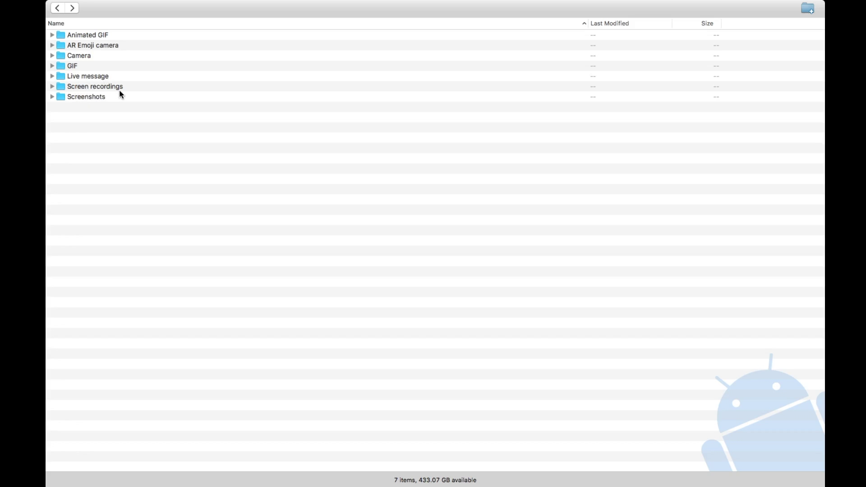
{"action": "double_click", "coordinate": [88, 96]}
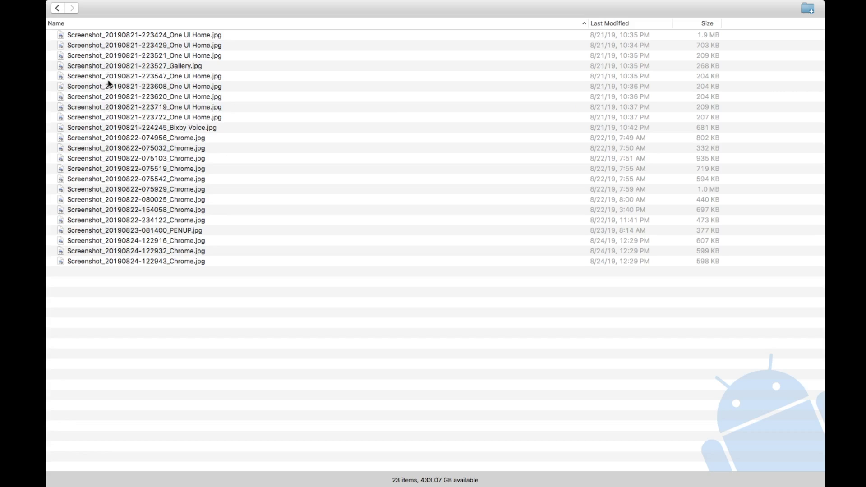
{"action": "left_click", "coordinate": [57, 8]}
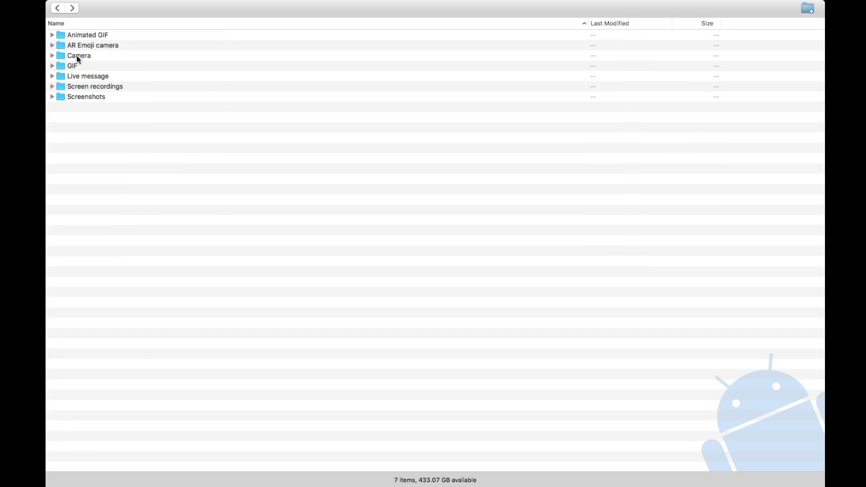
{"action": "double_click", "coordinate": [88, 85]}
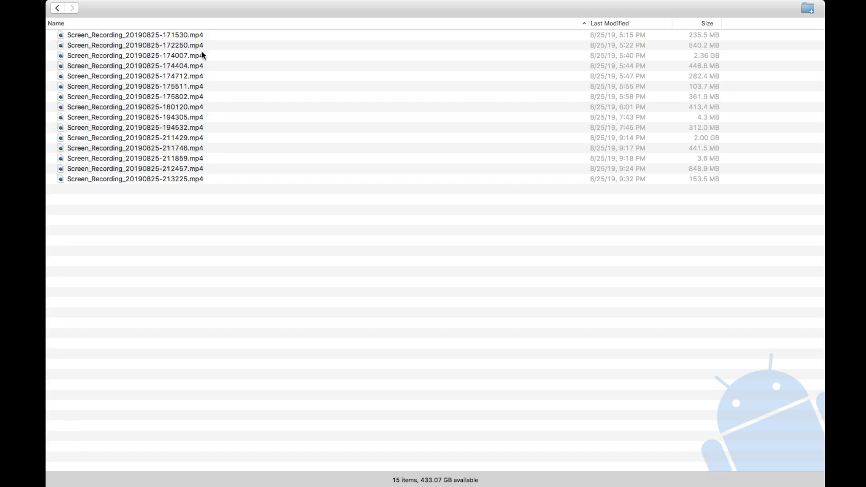
Return from the 15 mp4 screen recordings to the DCIM subfolder list
{"action": "left_click", "coordinate": [57, 9]}
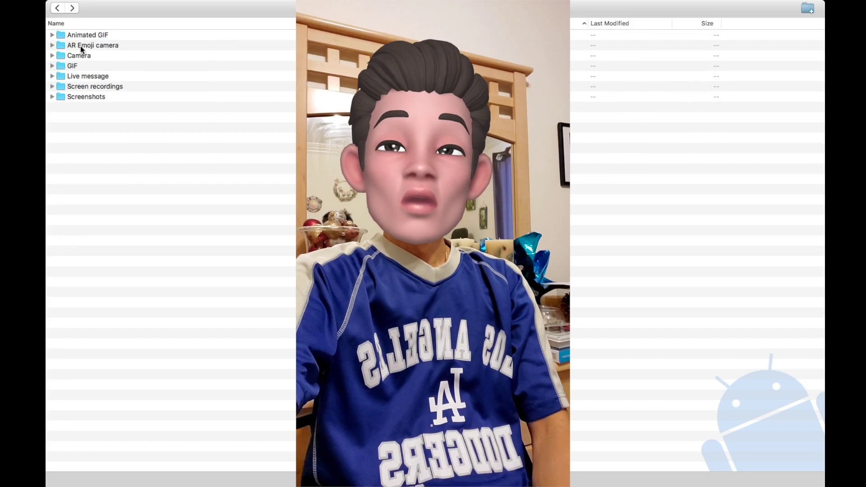
View the four AR Emoji camera files, then step back up through DCIM to the phone's top level
{"action": "double_click", "coordinate": [81, 47]}
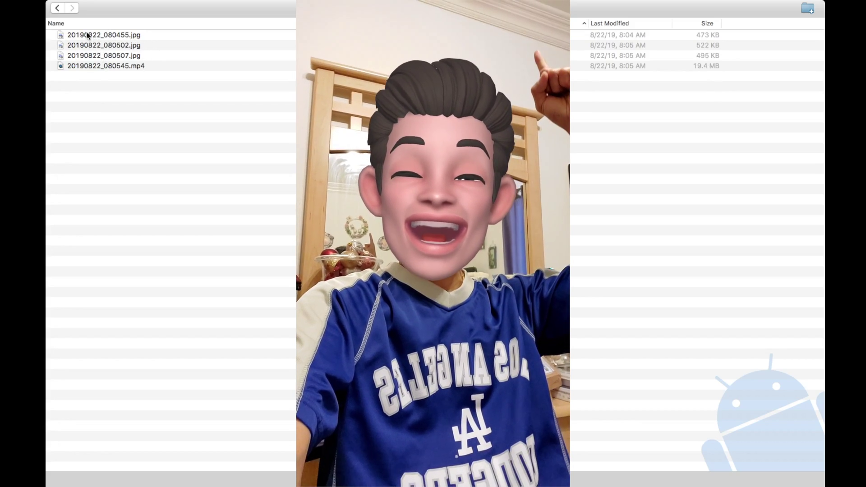
{"action": "left_click", "coordinate": [58, 8]}
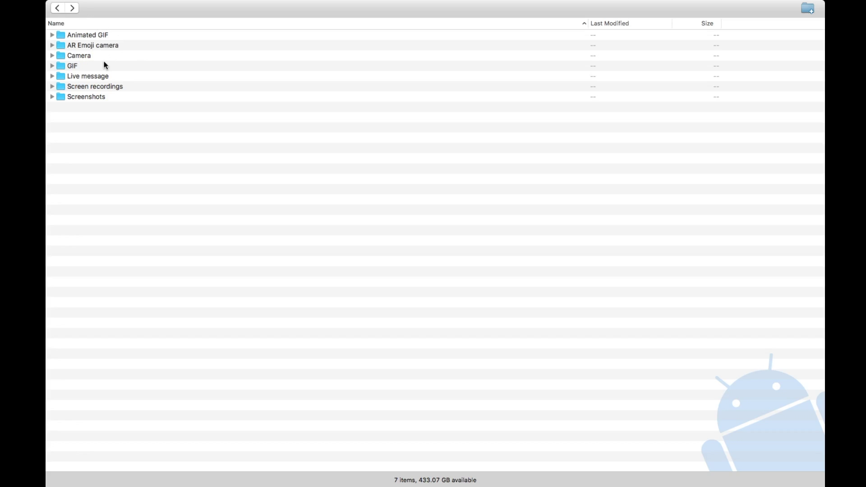
{"action": "left_click", "coordinate": [58, 8]}
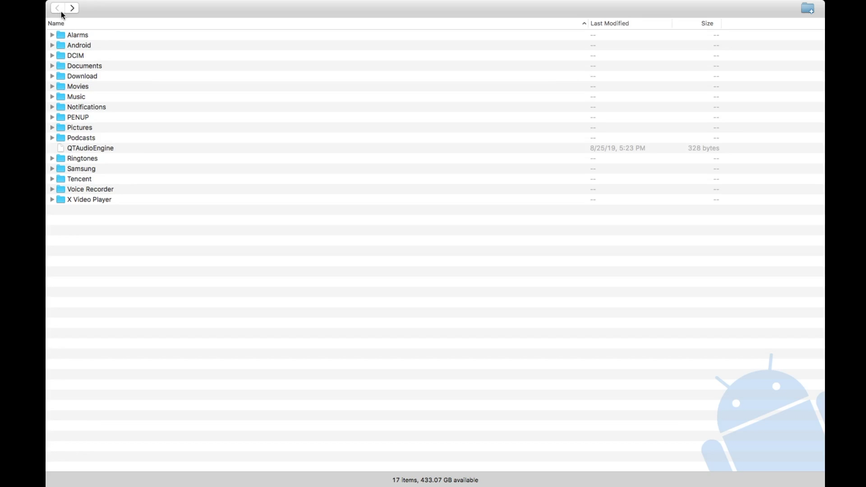